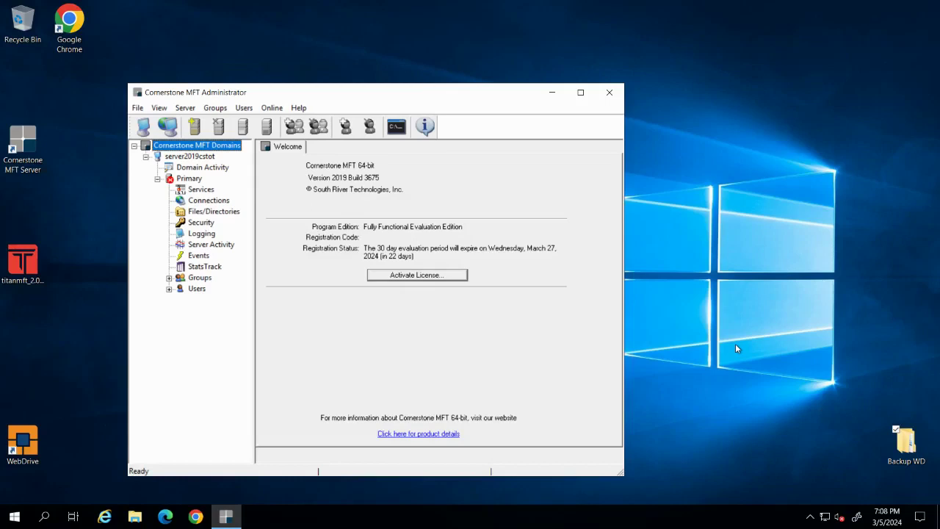
Step: Inspect the Primary server's general settings, its available server actions and its list of defined users in Cornerstone MFT Administrator
left_click(186, 180)
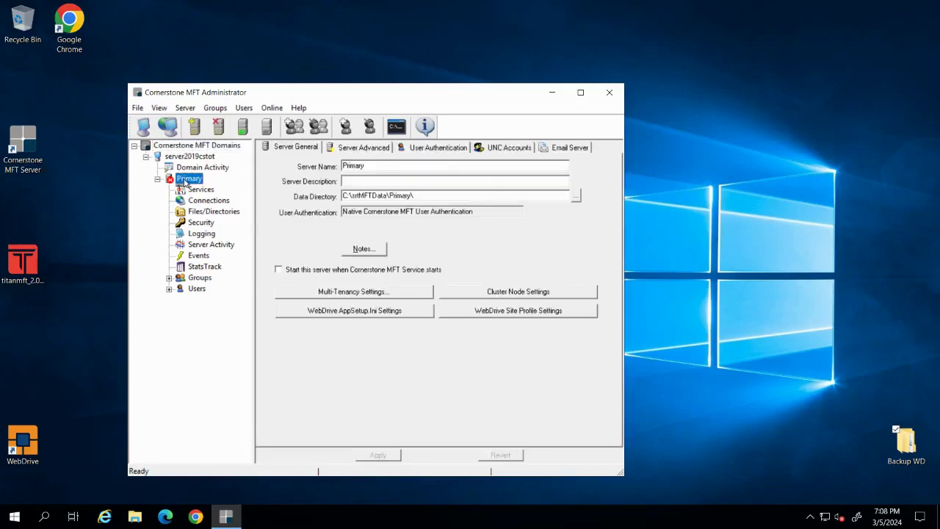
right_click(185, 181)
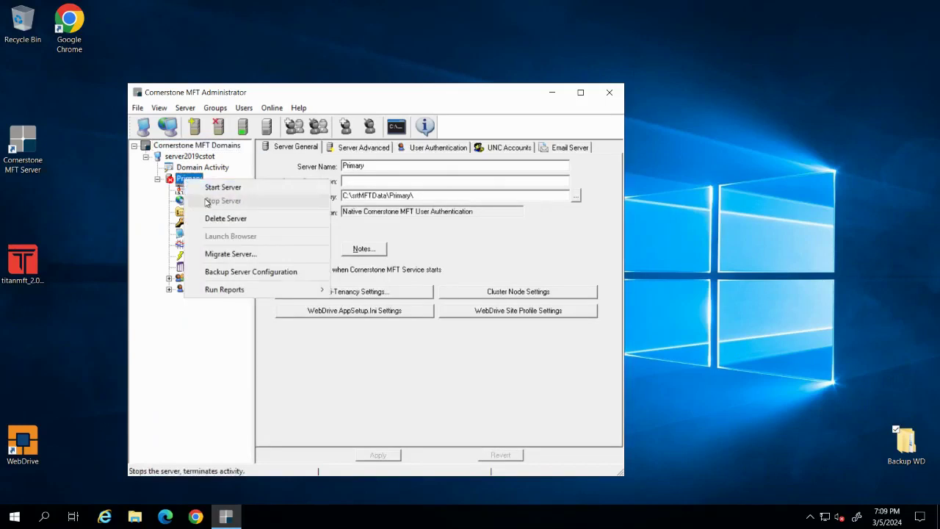
left_click(183, 332)
left_click(103, 320)
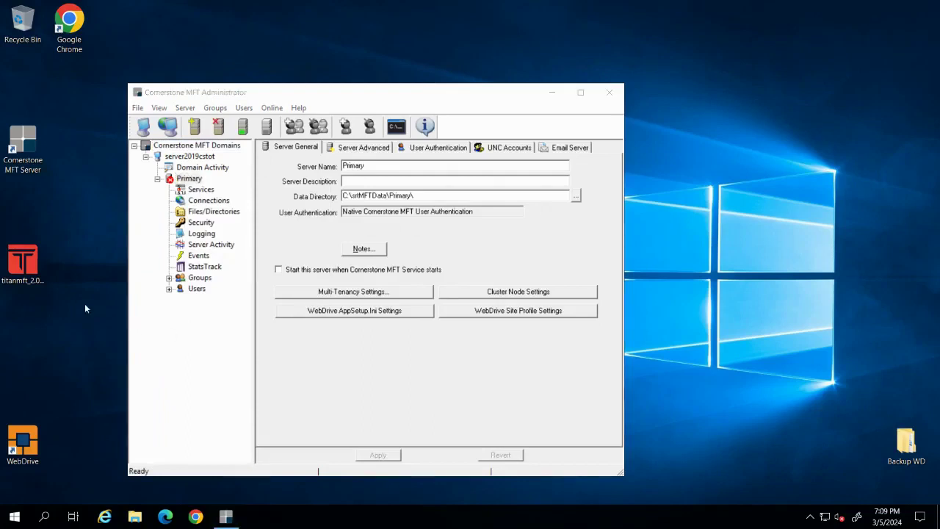
left_click(197, 289)
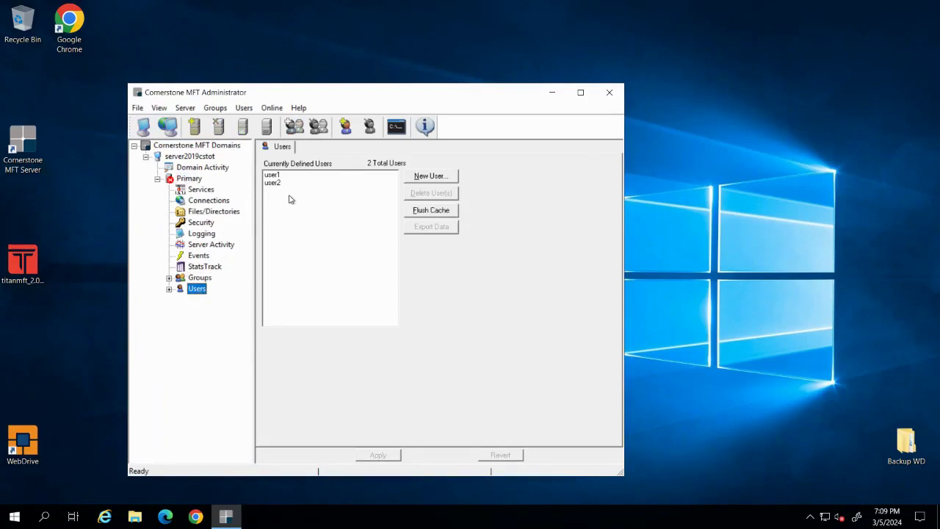
Step: Launch the Titan MFT installer from the desktop and choose English as the installation language
double_click(22, 271)
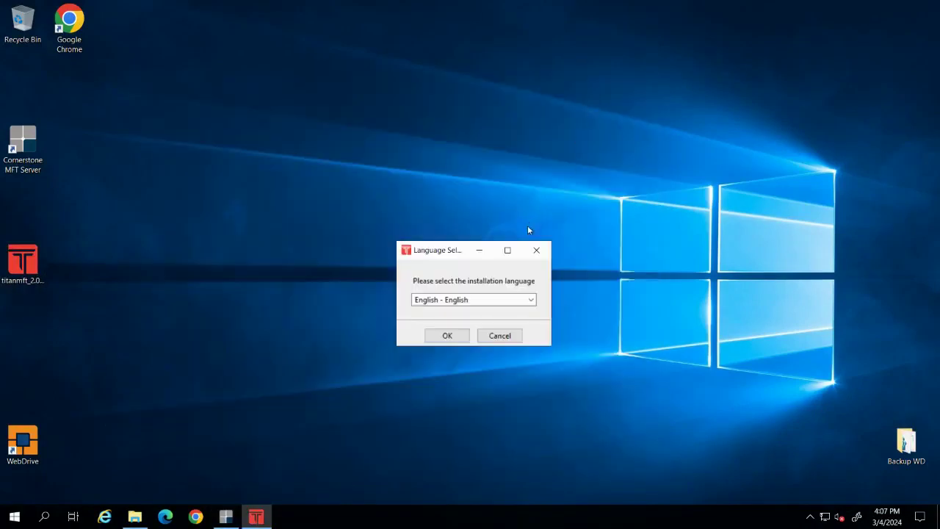
left_click_drag(465, 254, 458, 166)
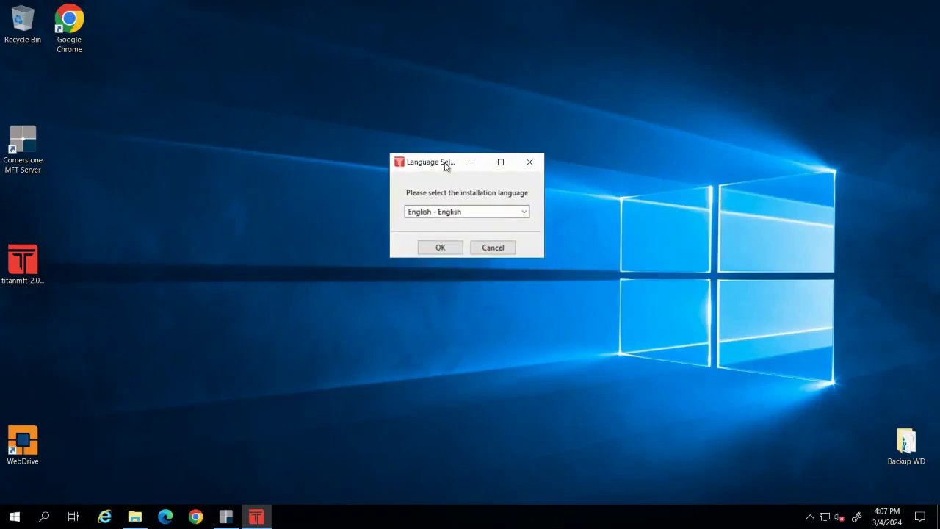
left_click(483, 212)
left_click(488, 213)
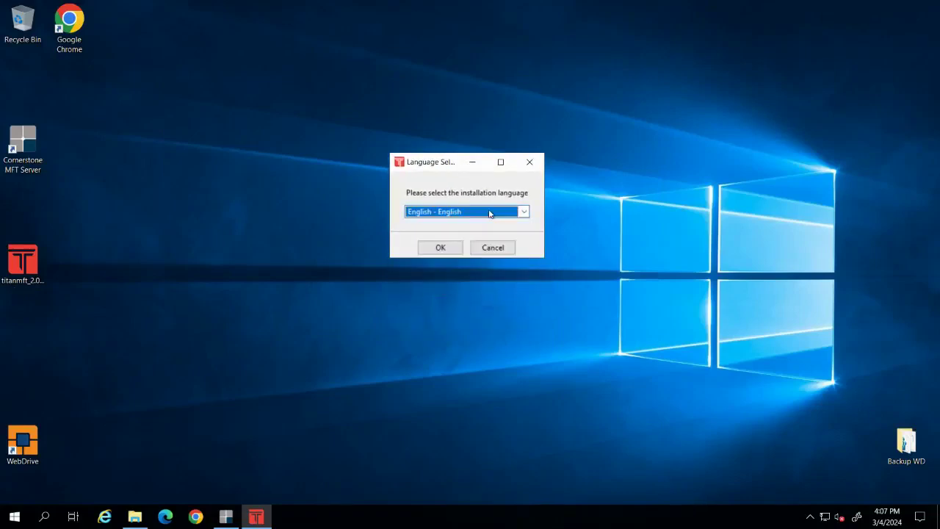
left_click(441, 248)
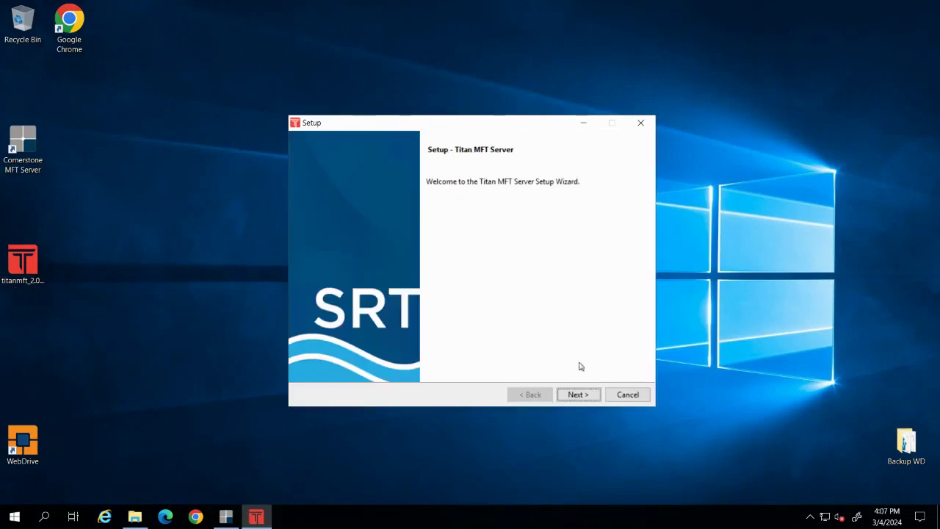
Step: Continue past the setup welcome page and accept the license agreement
left_click(579, 396)
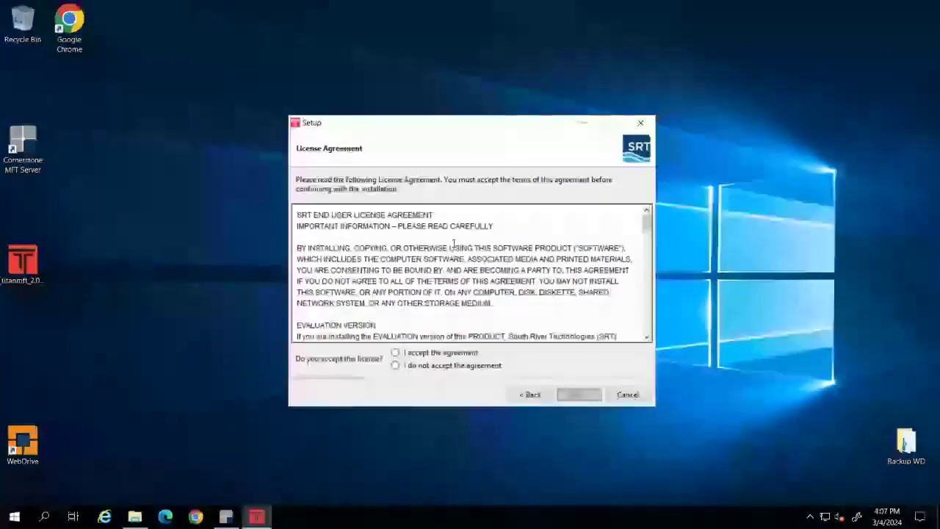
left_click_drag(647, 224, 645, 346)
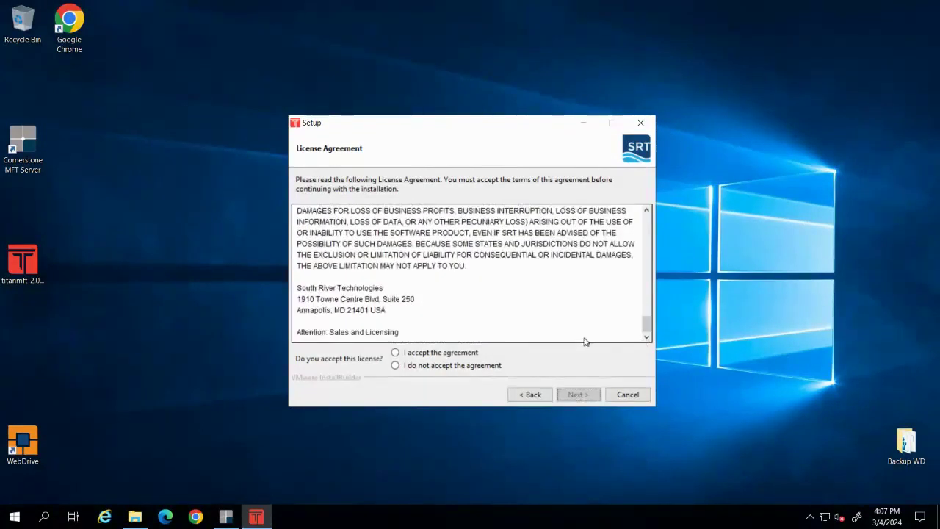
left_click(397, 367)
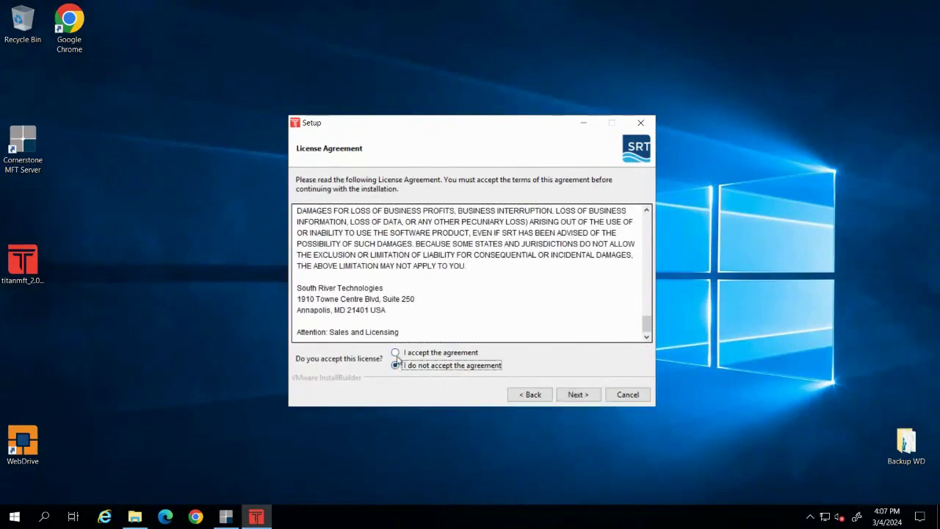
left_click(395, 353)
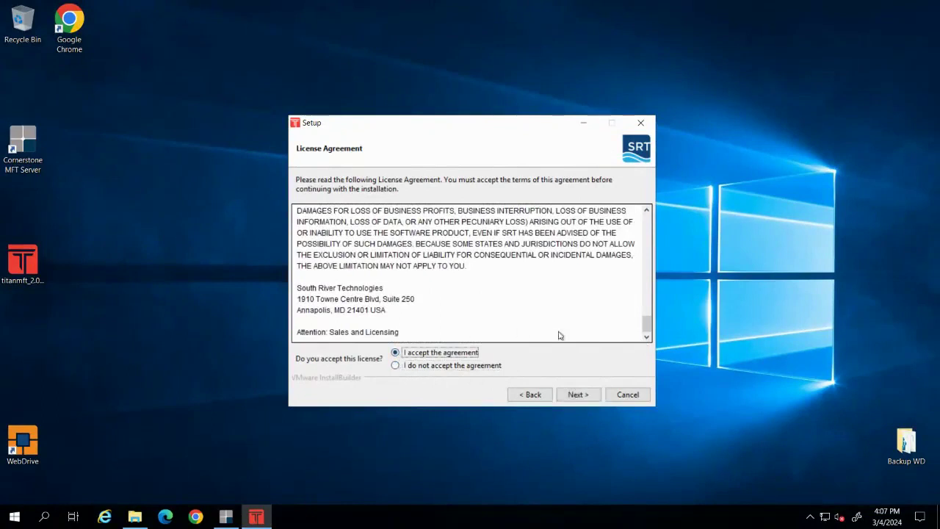
left_click(578, 395)
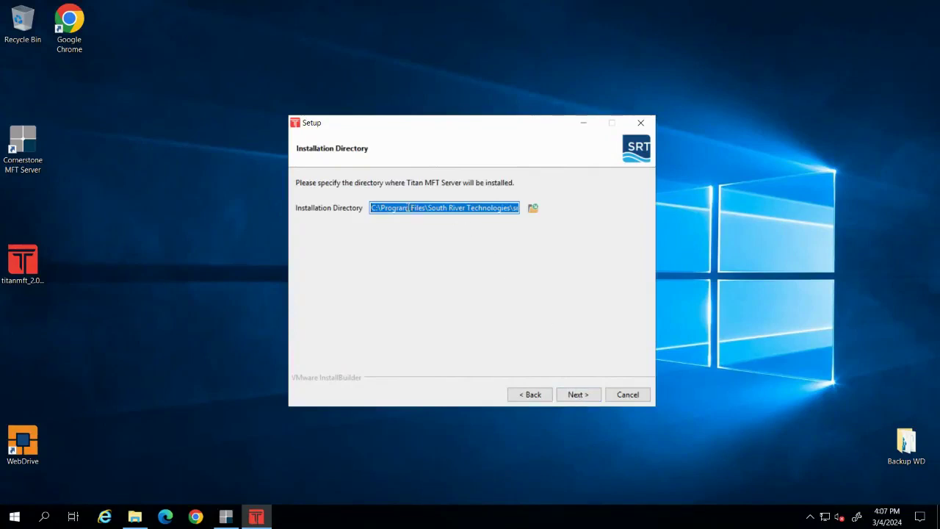
Step: Review the full installation path for Titan MFT Server and continue with the default directory
left_click_drag(459, 209, 581, 208)
left_click_drag(482, 209, 524, 208)
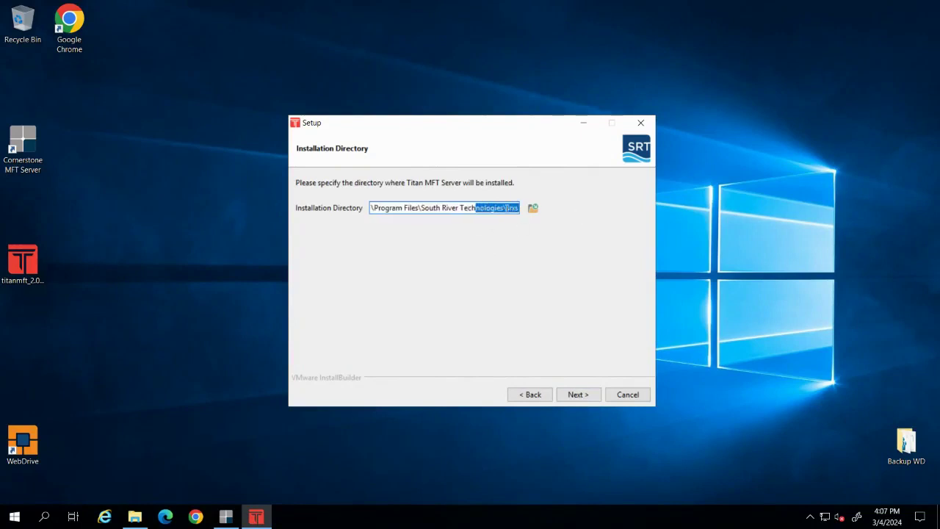
left_click(507, 208)
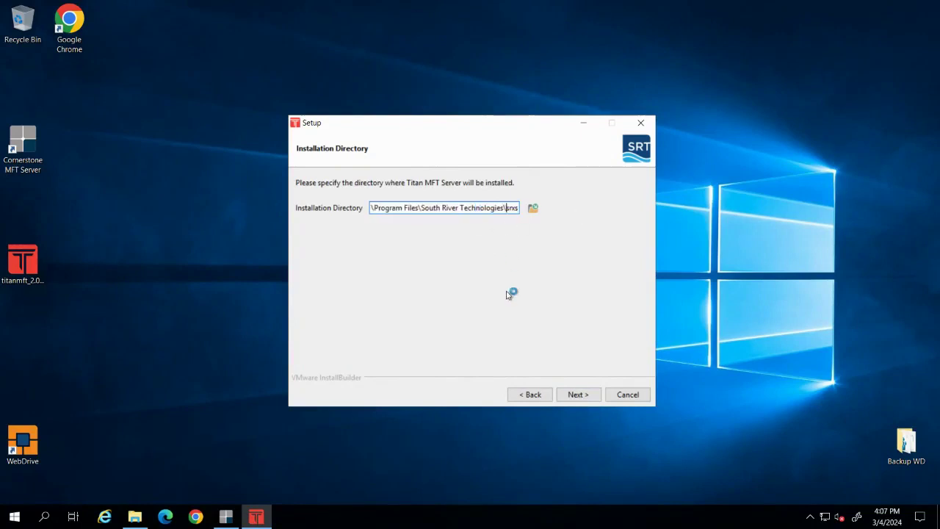
left_click(578, 395)
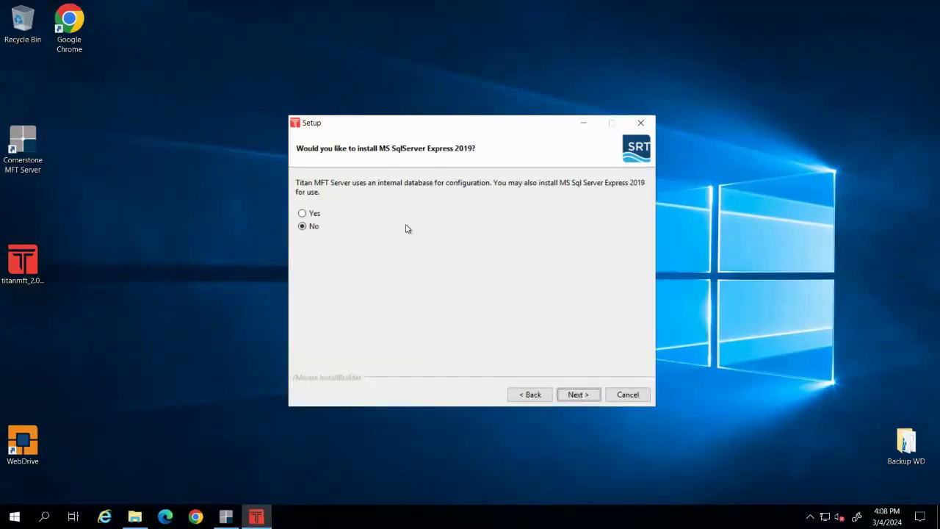
Step: Decline installing MS SqlServer Express 2019, install Titan MFT Server and finish the setup wizard
left_click(577, 394)
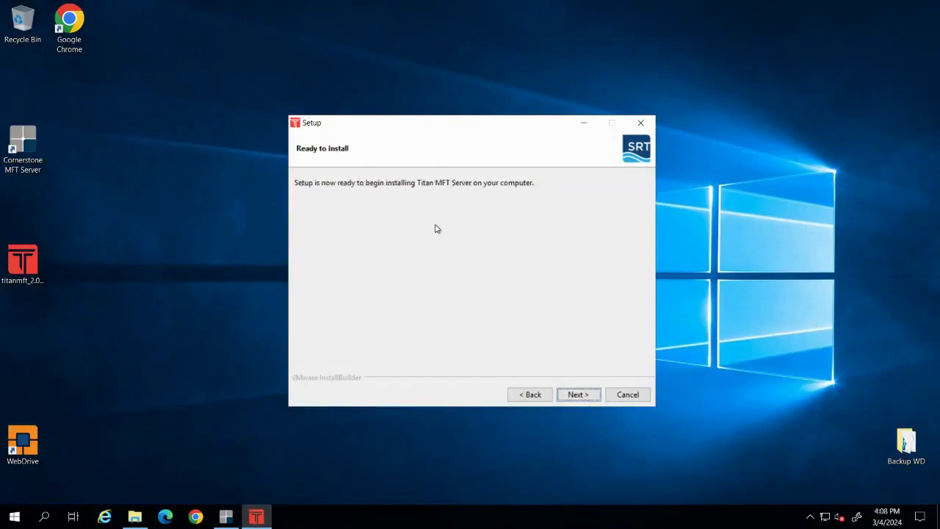
left_click(578, 395)
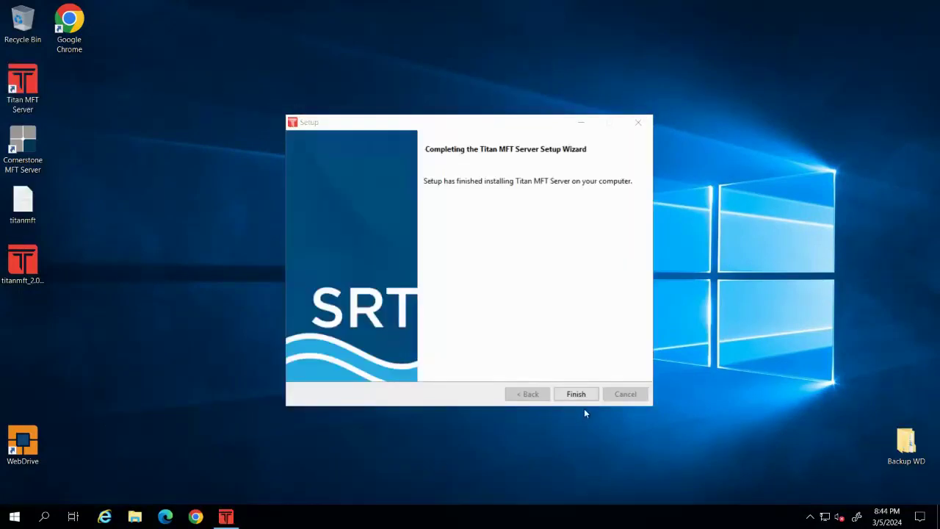
left_click(577, 396)
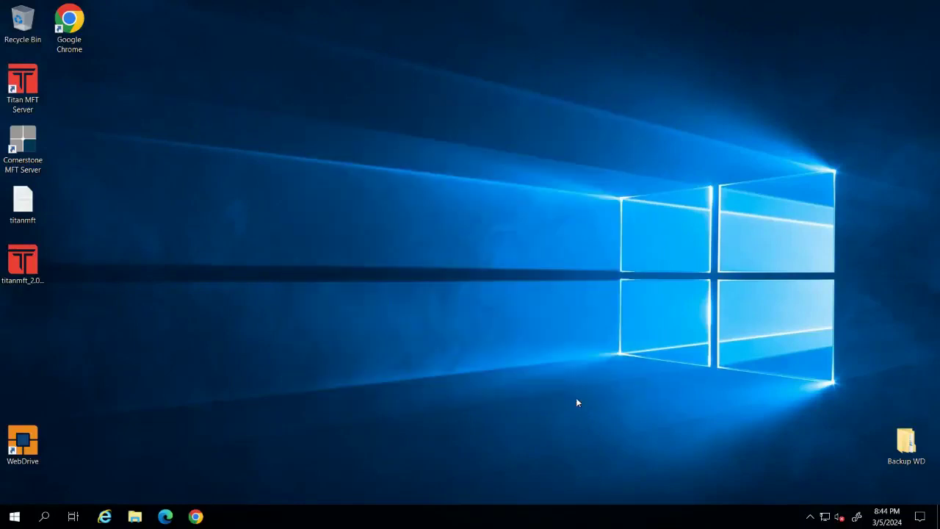
Step: Open the Titan MFT Server admin console from the desktop and dismiss the first-launch welcome message
left_click(29, 99)
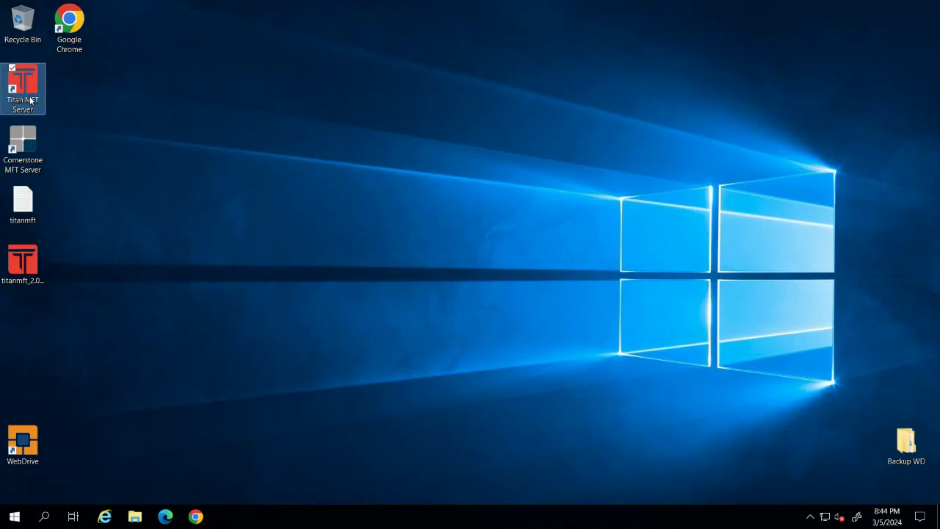
double_click(30, 100)
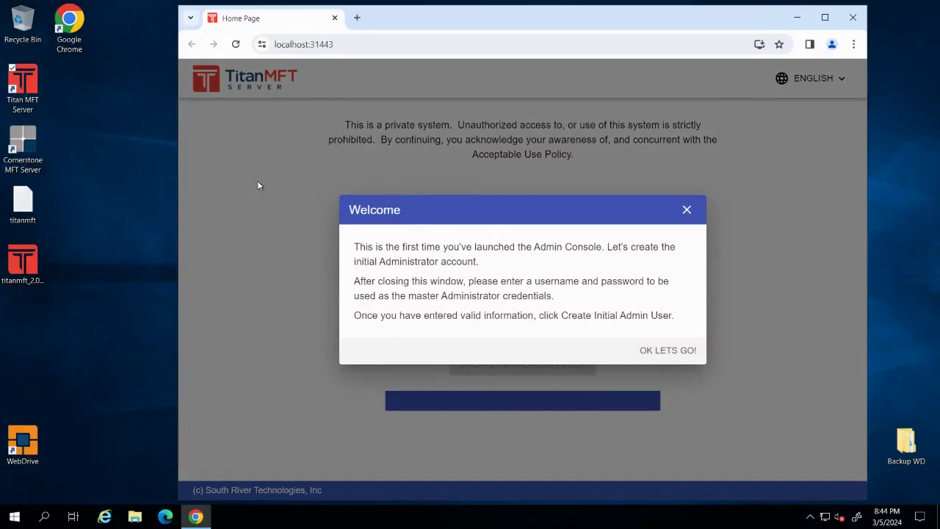
left_click(667, 351)
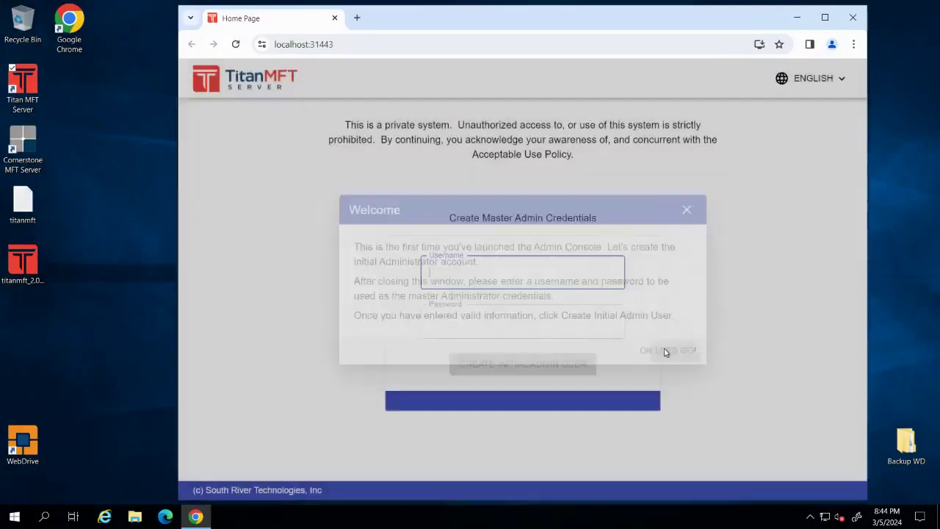
Step: Create the initial administrator with the username demovideo and enter the account password
left_click(479, 306)
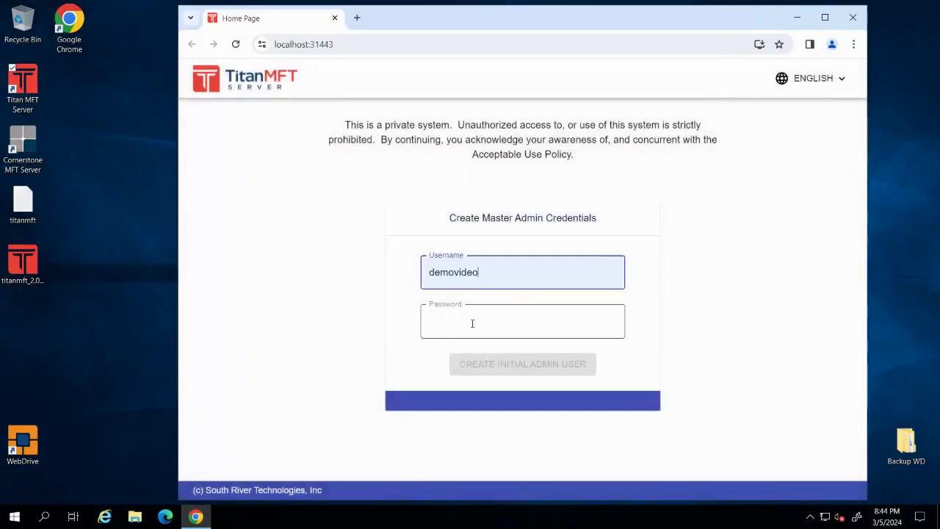
left_click(472, 323)
type("••••••")
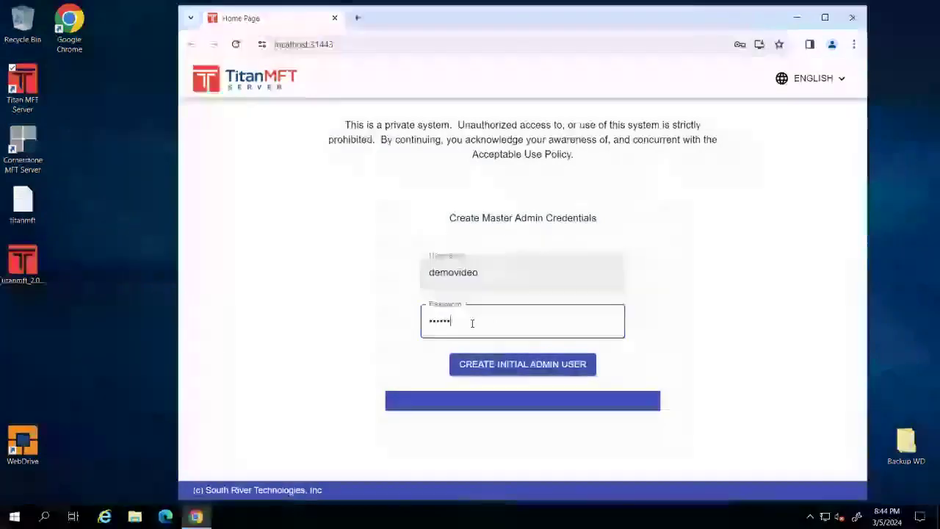
type("•••••••")
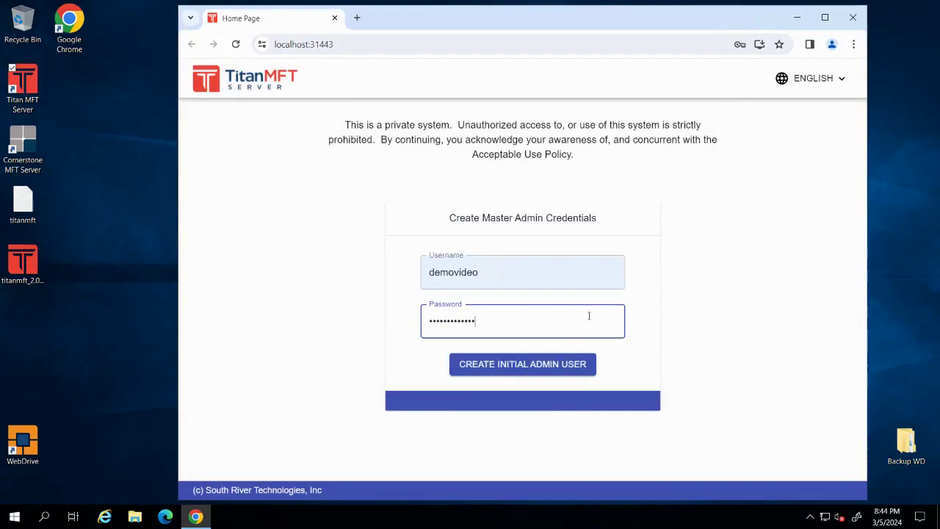
left_click(526, 366)
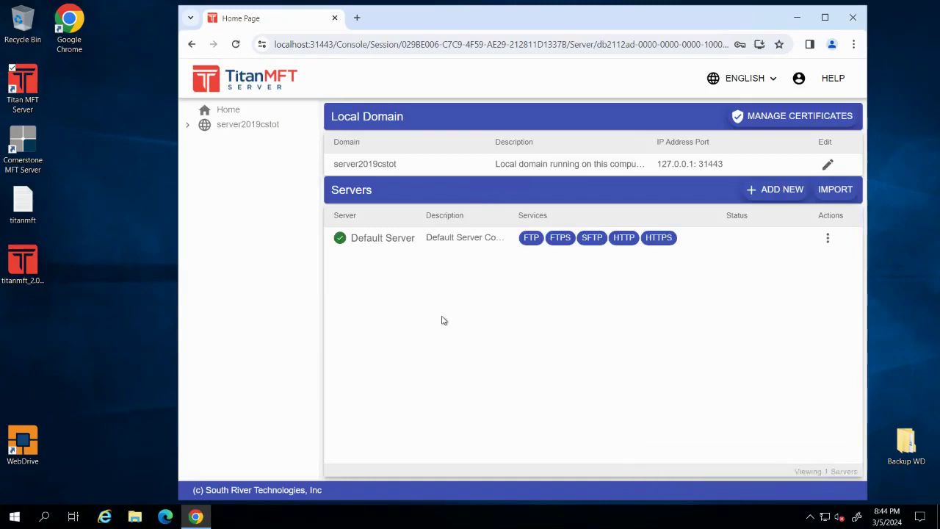
Step: Expand the server2019cstot domain and start a server import using the legacy server instance Primary as the source
left_click(217, 129)
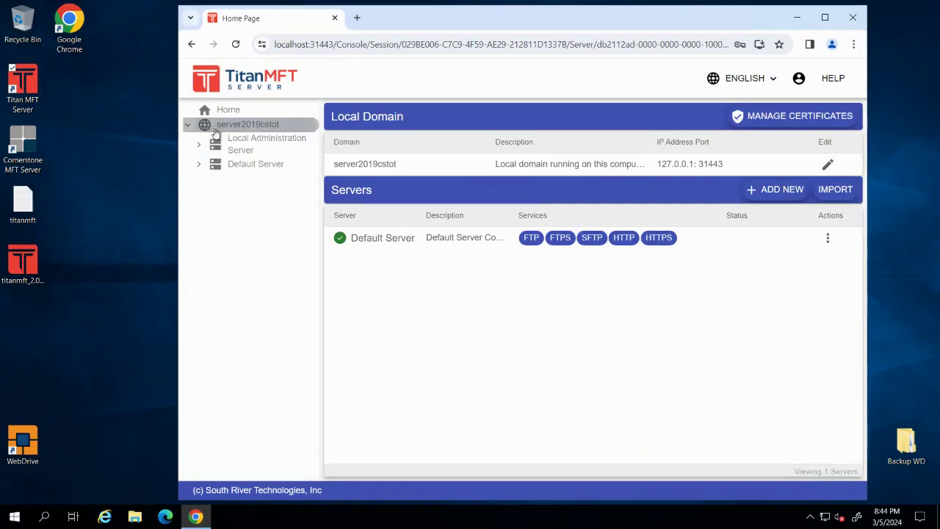
left_click(838, 193)
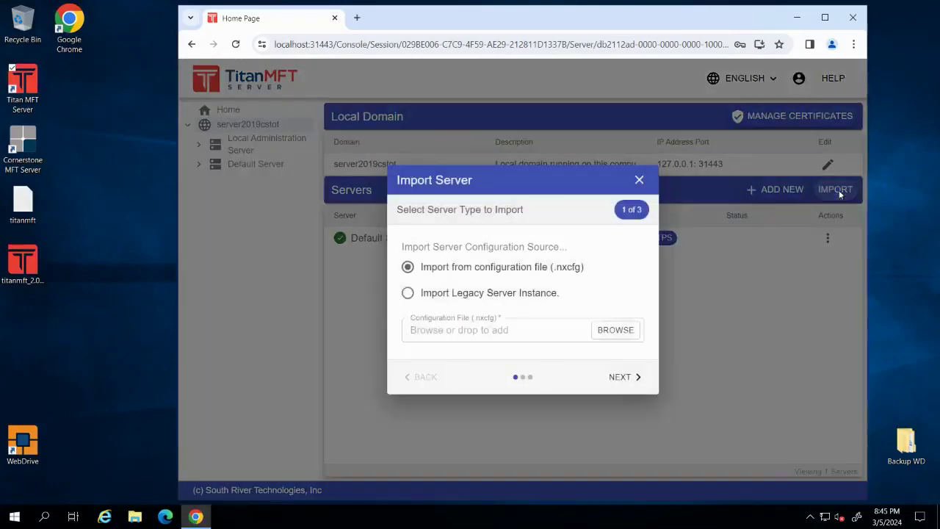
left_click(452, 299)
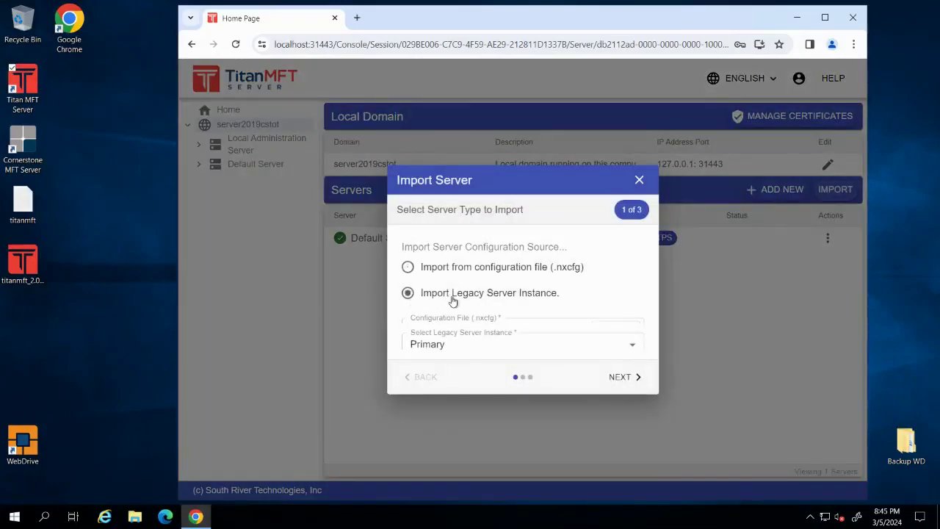
left_click(569, 340)
left_click(540, 318)
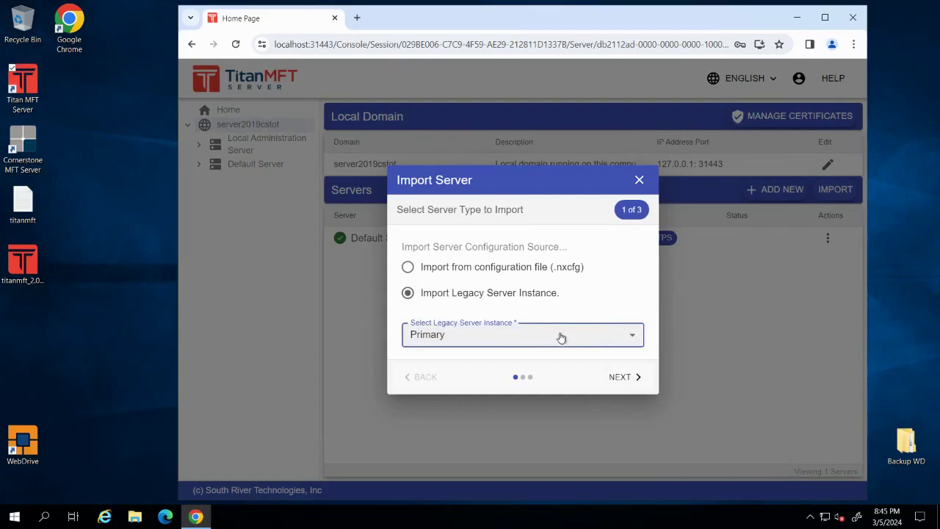
left_click(619, 378)
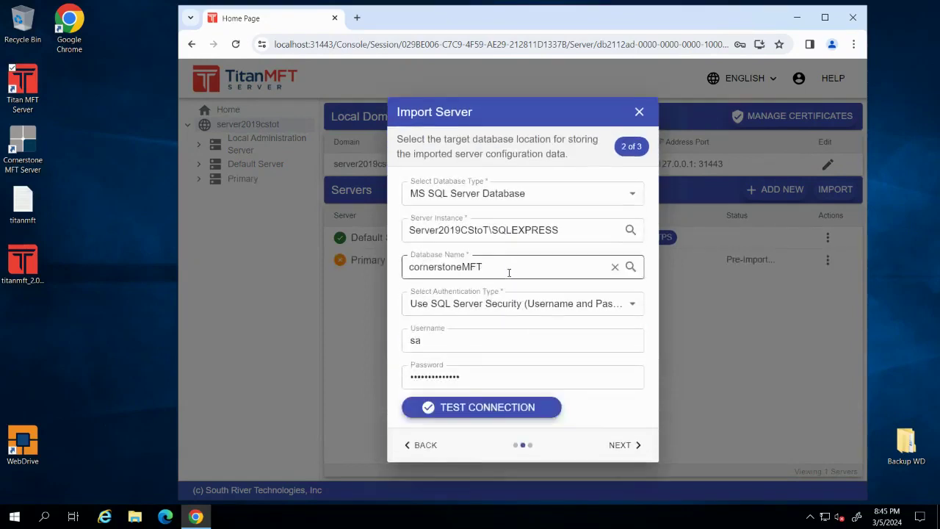
Step: Review the import's target database settings, keeping MS SQL Server Database, cornerstoneMFT and Use SQL Server Security (Username and Password)
left_click(548, 202)
left_click(526, 195)
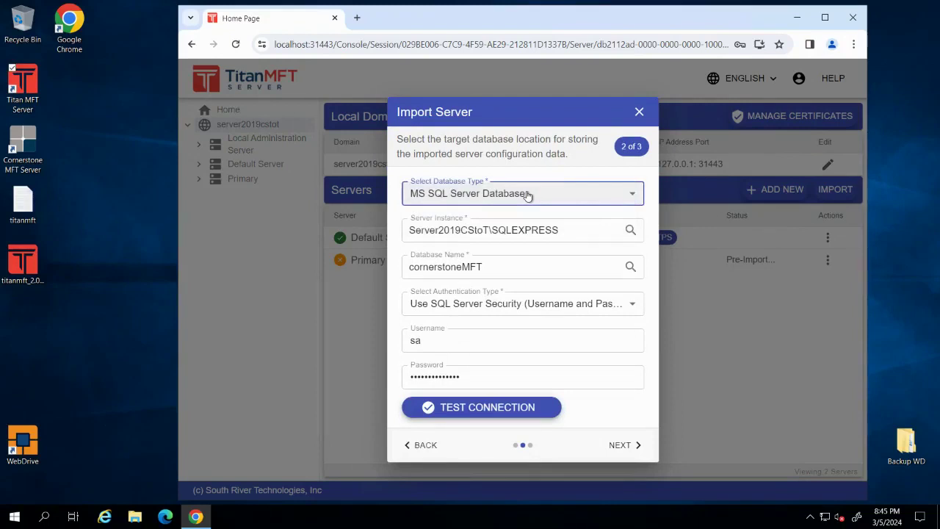
left_click(510, 269)
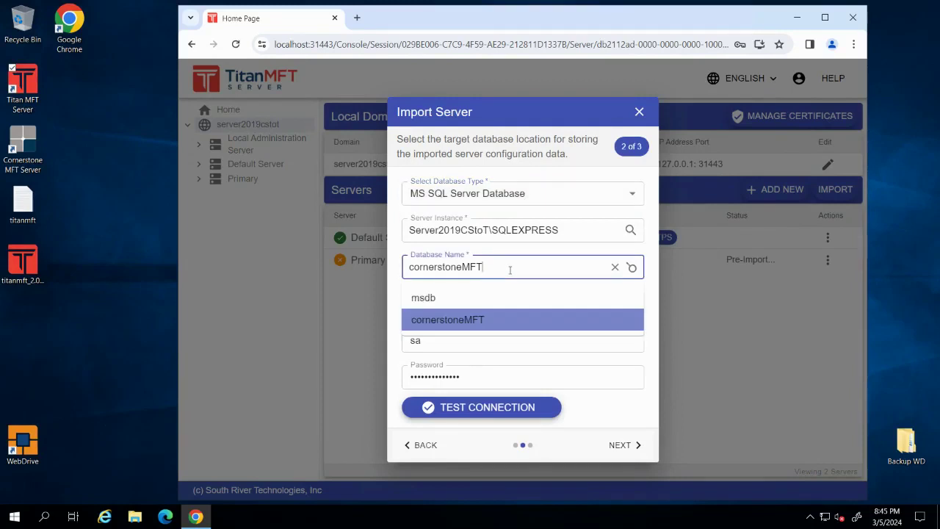
left_click(553, 250)
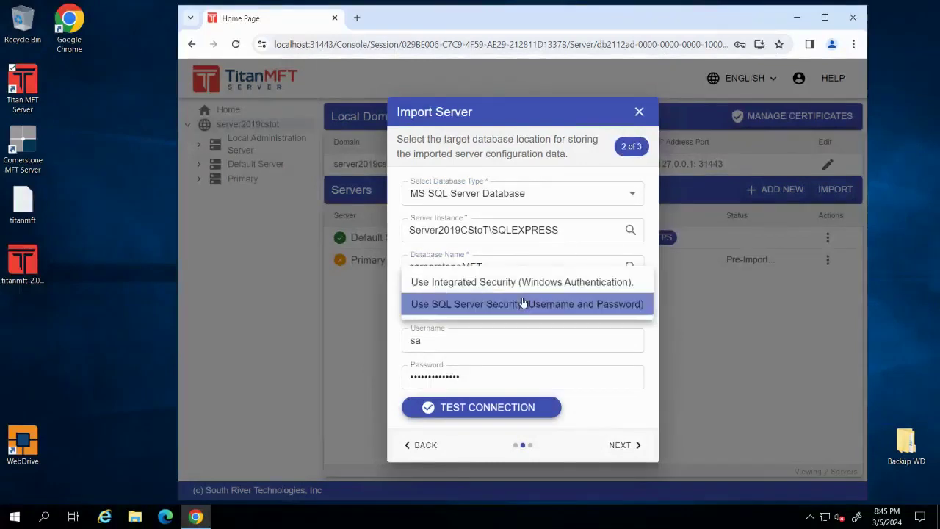
left_click(523, 302)
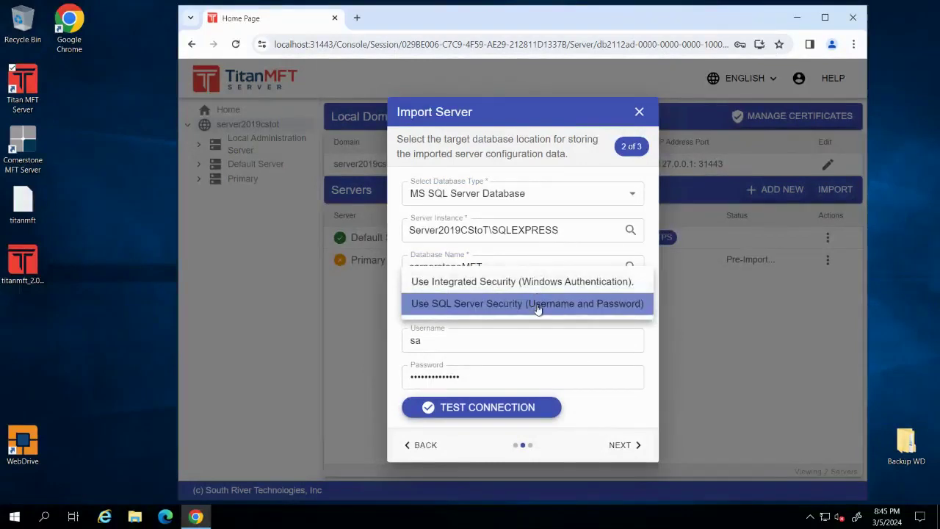
left_click(538, 307)
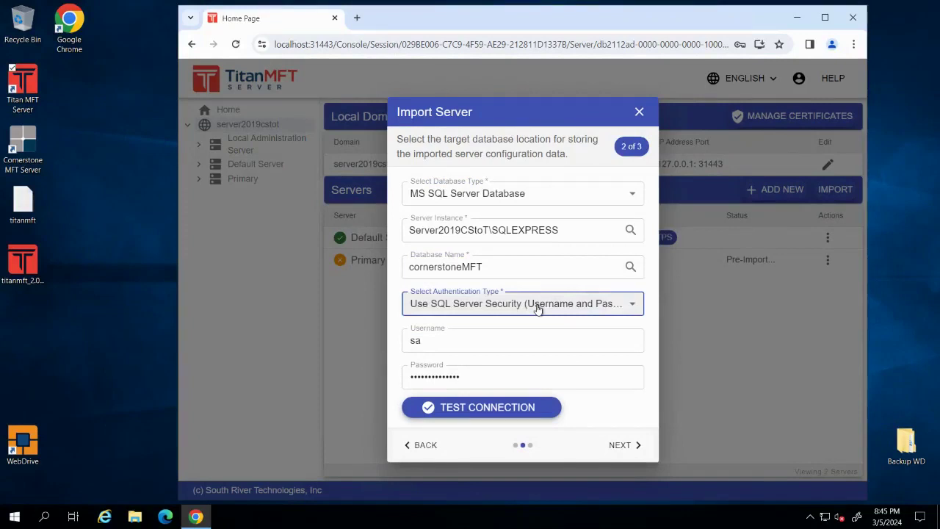
Step: Test the connection to the target database, dismiss the notification and continue to the server name page
left_click(518, 416)
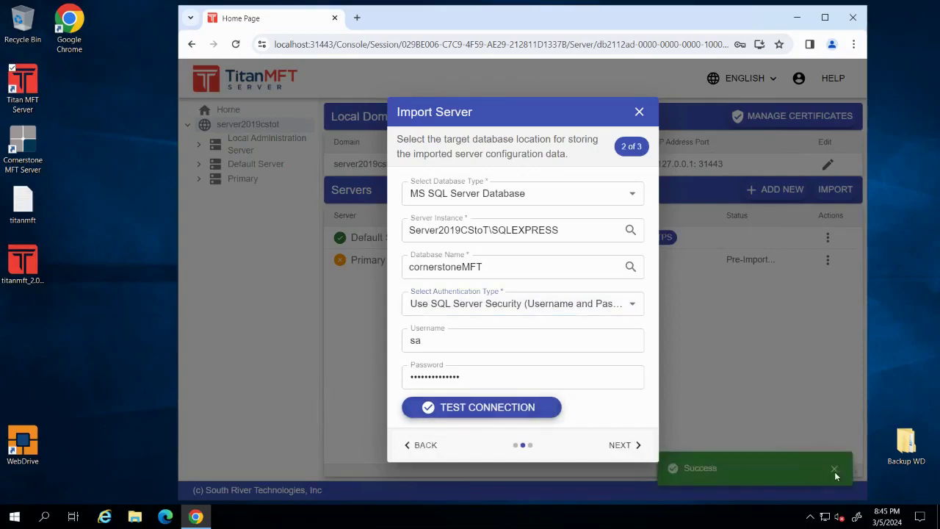
left_click(833, 470)
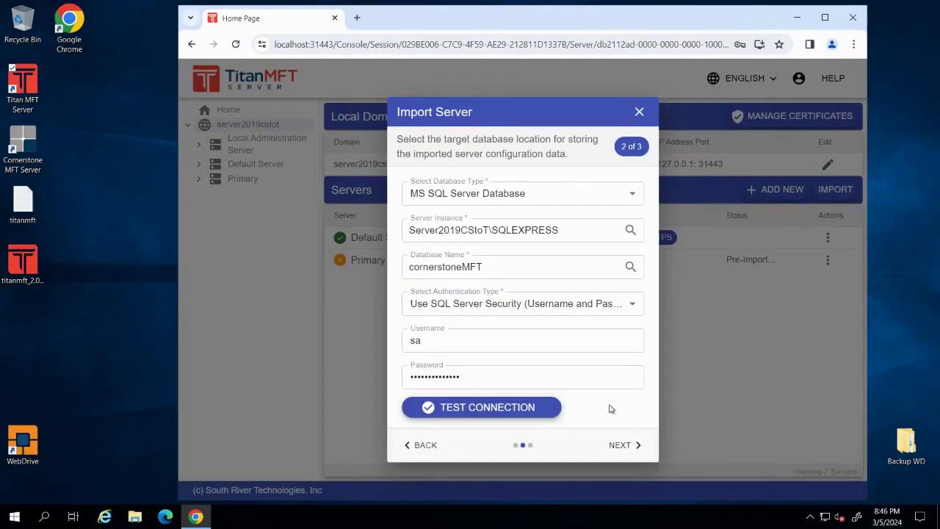
left_click(621, 445)
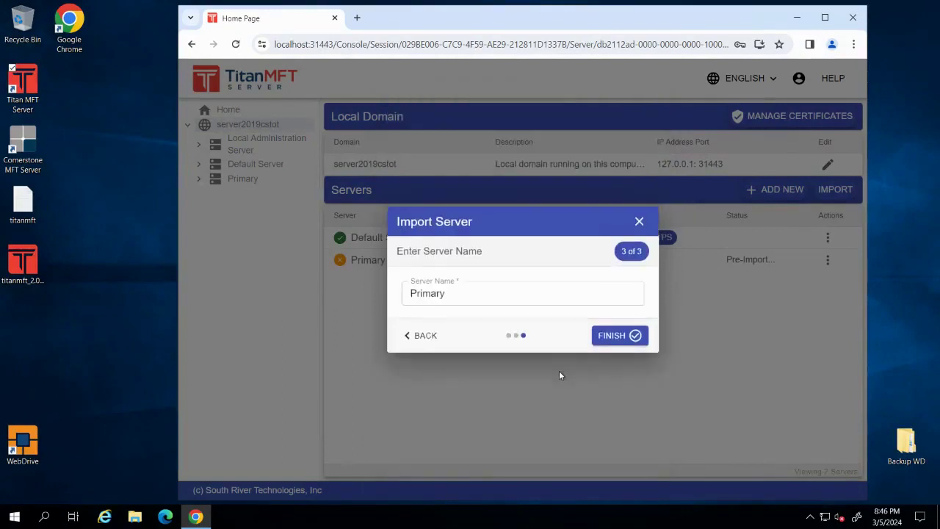
Step: Name the imported server NewServer and finish the import
left_click(538, 296)
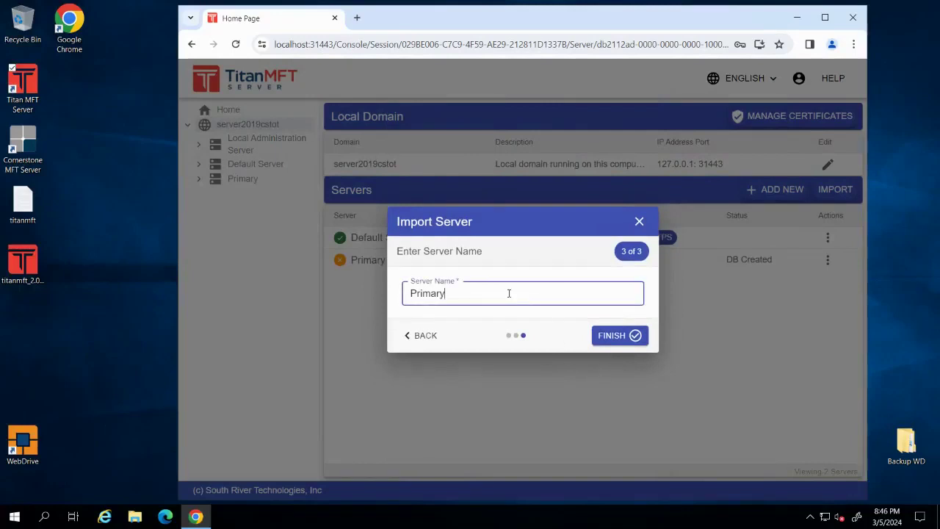
left_click_drag(508, 293, 412, 293)
type("NewServer")
left_click(620, 335)
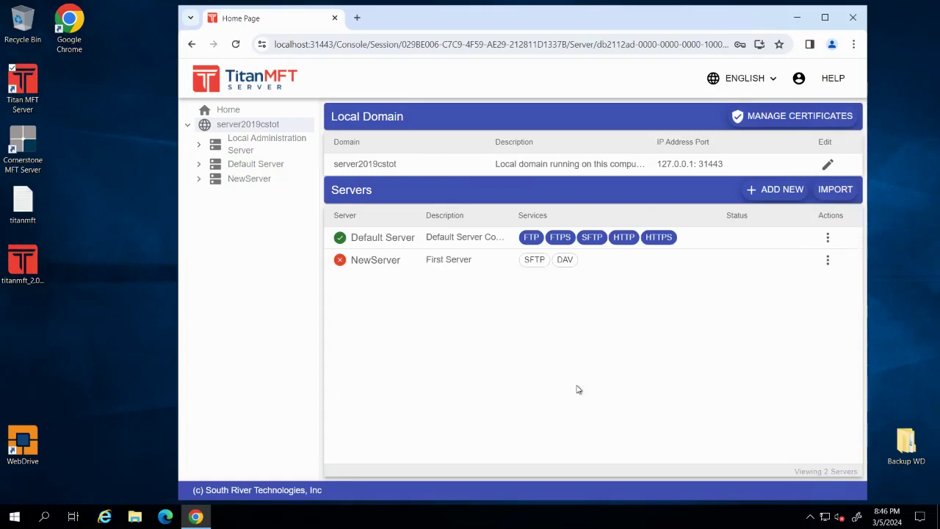
Step: Start the imported NewServer from the domain's server list
mouse_move(341, 263)
left_click(828, 260)
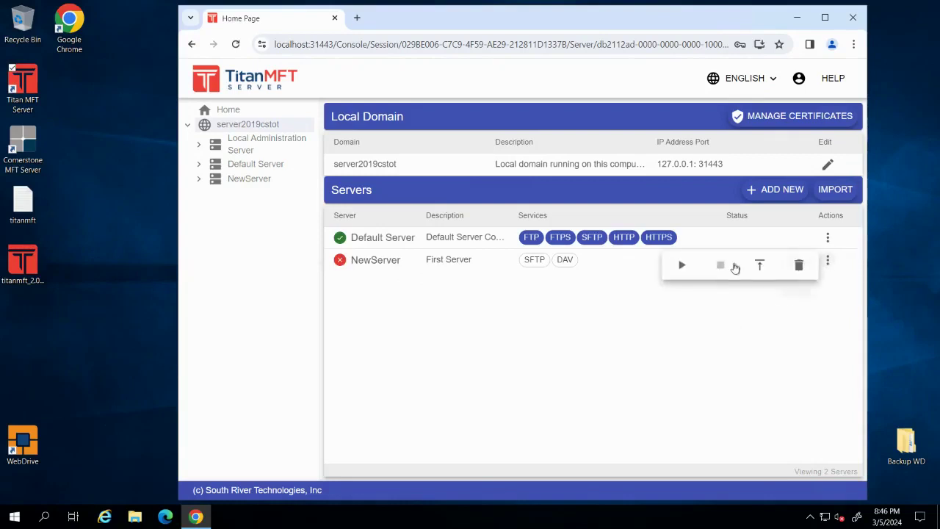
left_click(683, 266)
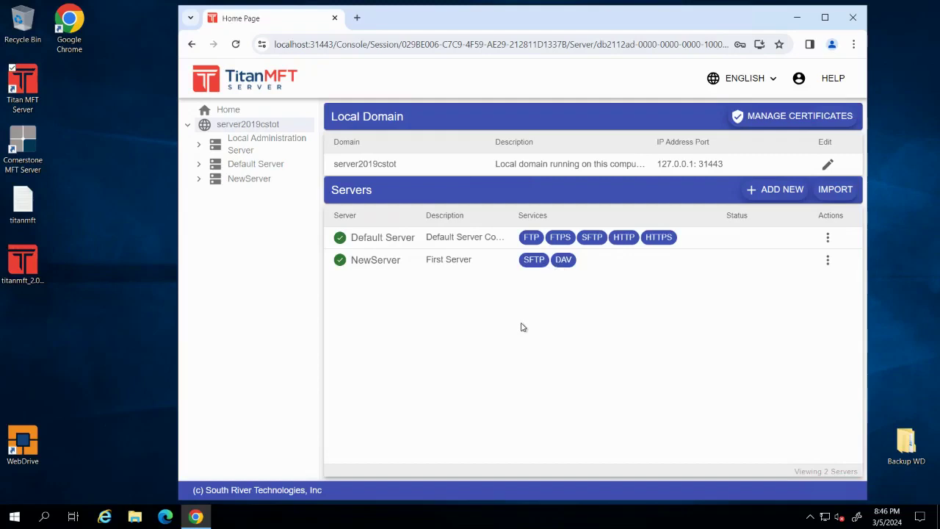
Step: Open NewServer's configuration and review its native groups and native users
left_click(252, 180)
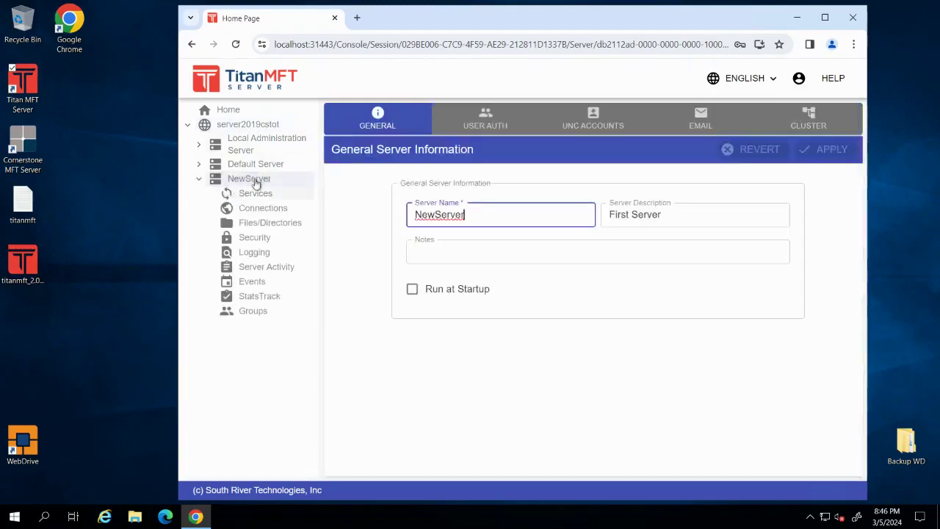
left_click(259, 312)
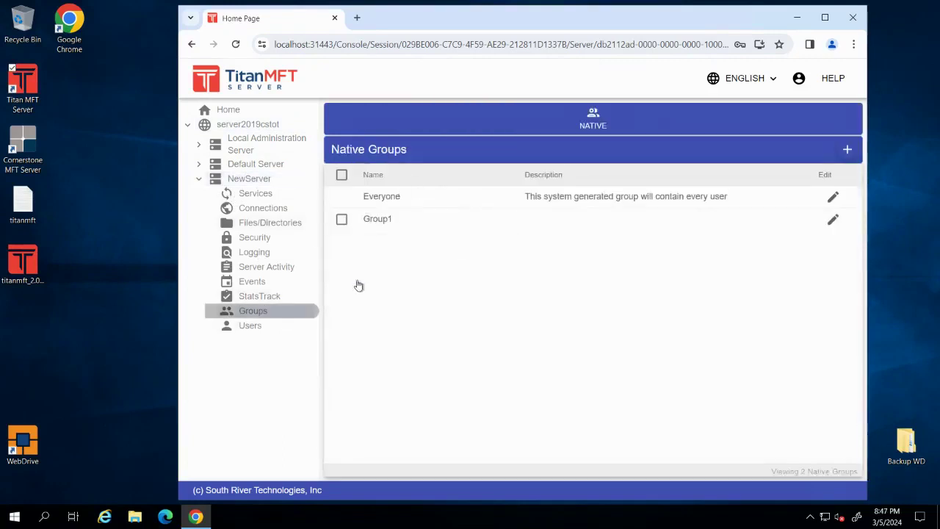
left_click(250, 329)
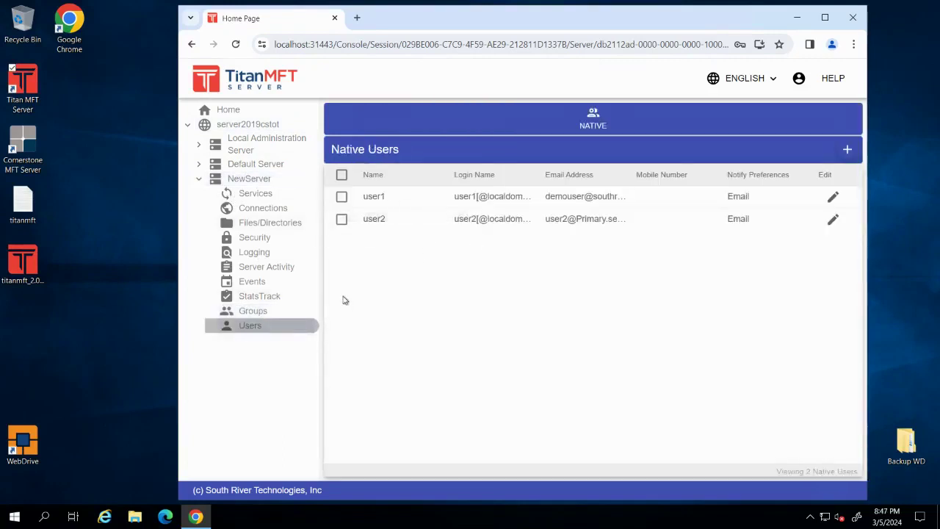
Step: Review the SSH/SFTP service configuration of NewServer, including its client authentication and advanced options
left_click(274, 197)
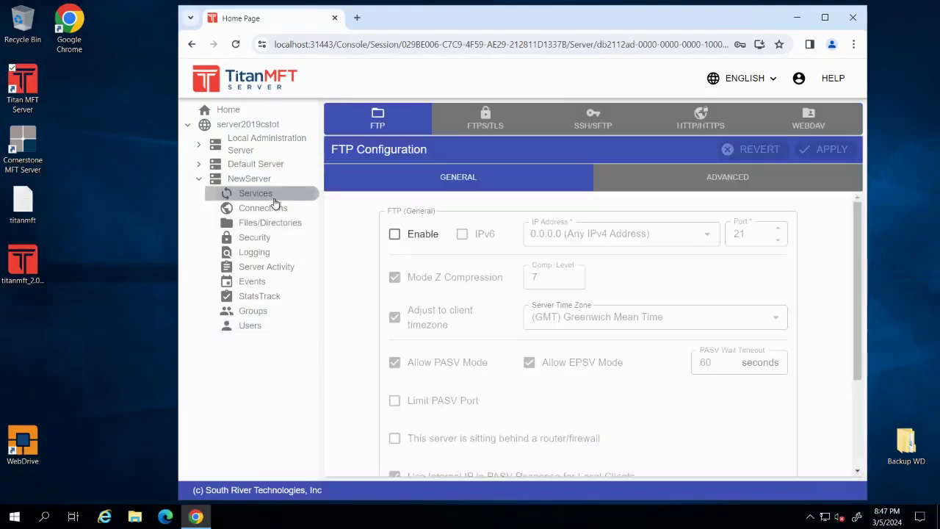
left_click(609, 127)
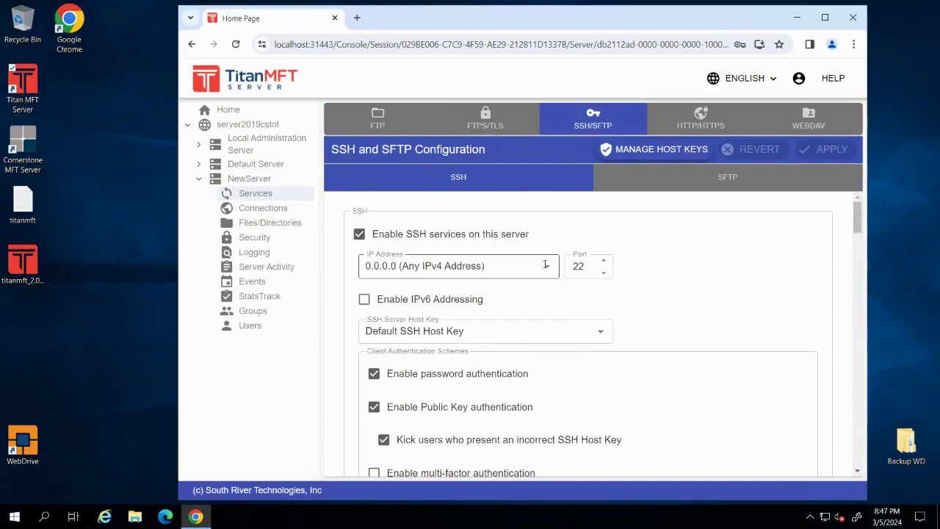
scroll(695, 279, "down", 3)
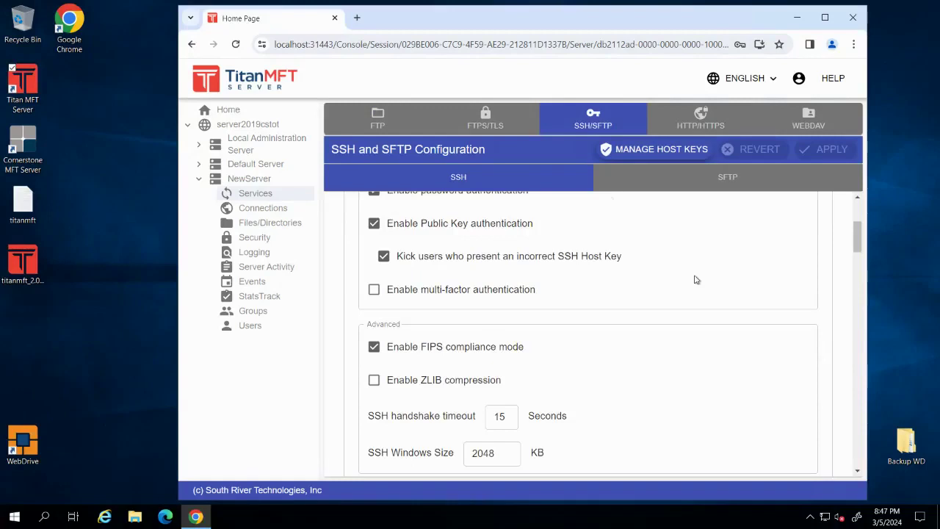
Step: Try enabling multi-factor authentication for SSH in Email mode, turn it back off and look over the advanced SSH options
left_click(426, 297)
left_click(490, 329)
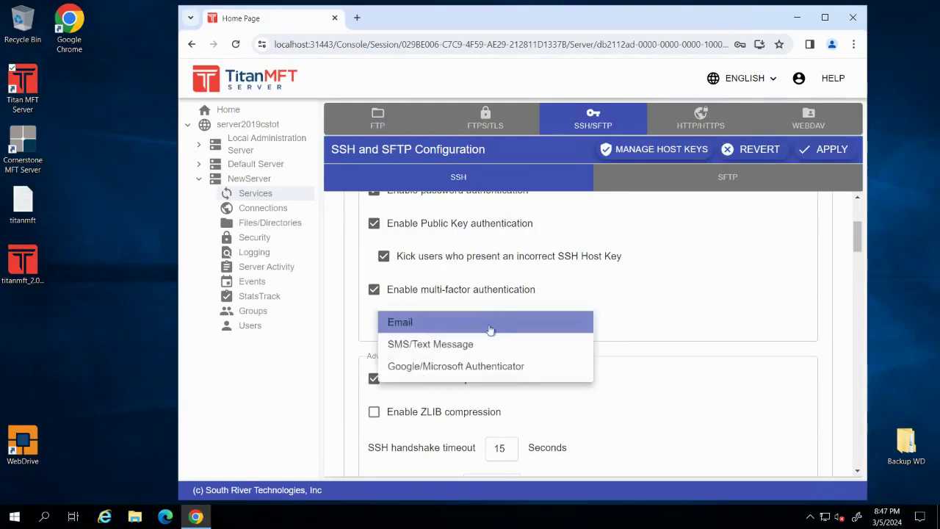
left_click(640, 300)
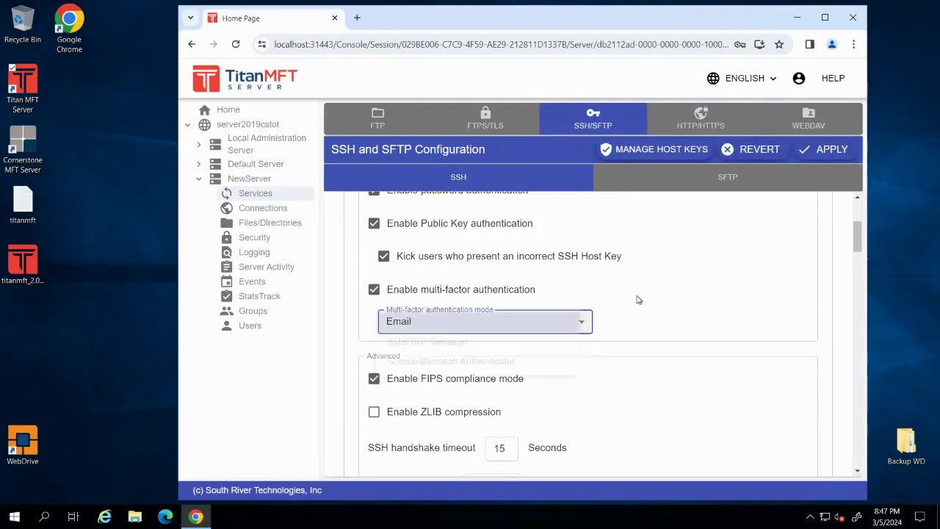
left_click(516, 291)
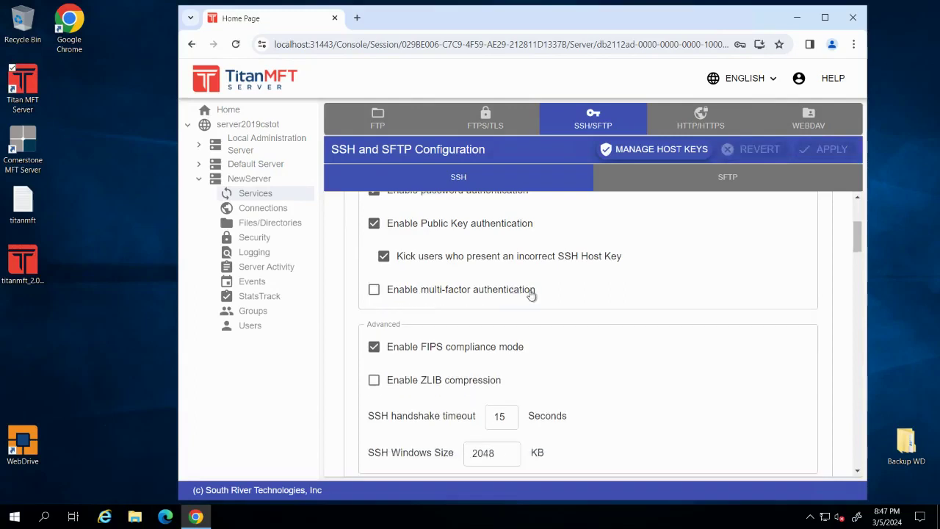
scroll(609, 300, "down", 1)
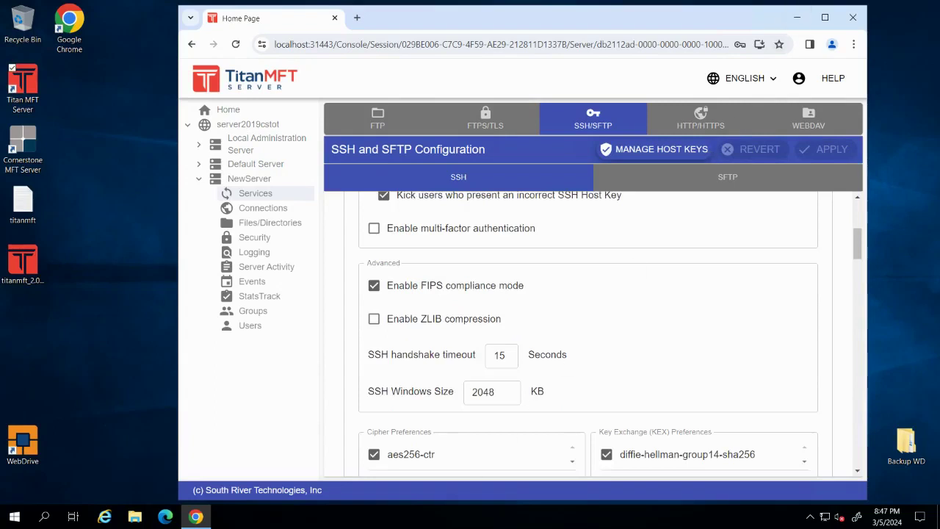
Step: Open Task Manager and locate the Titan MFT Server service in the list of Windows services
right_click(352, 516)
left_click(381, 464)
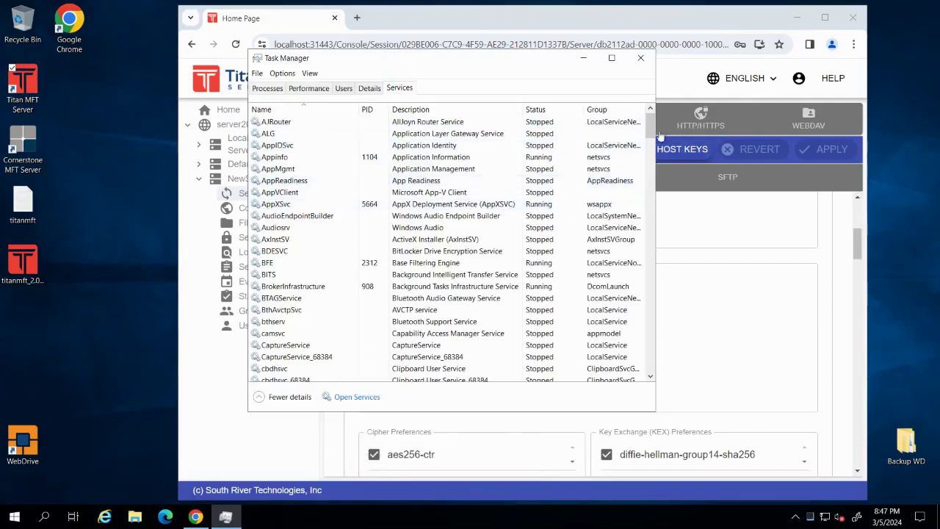
left_click_drag(653, 138, 657, 297)
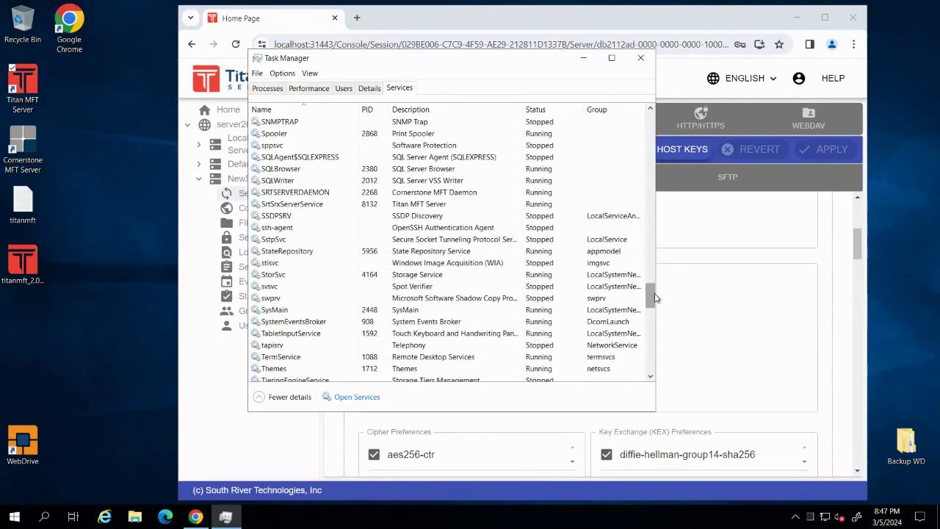
left_click(322, 210)
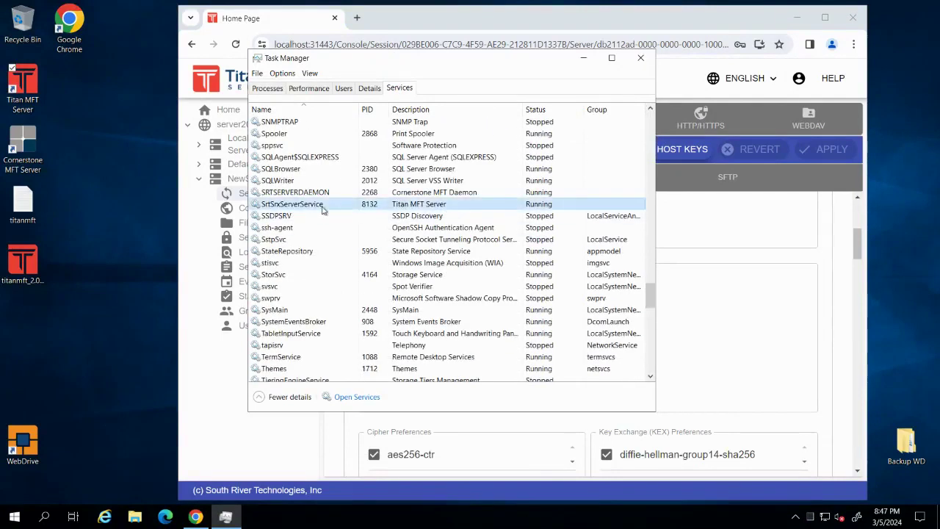
Step: Stop the Cornerstone MFT Daemon service and select the Titan MFT Server service
left_click(325, 194)
right_click(332, 194)
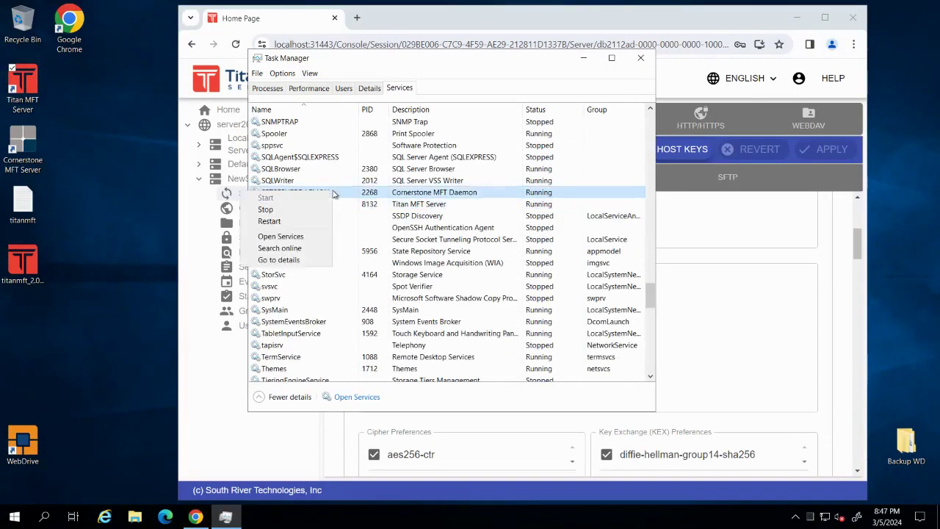
left_click(322, 210)
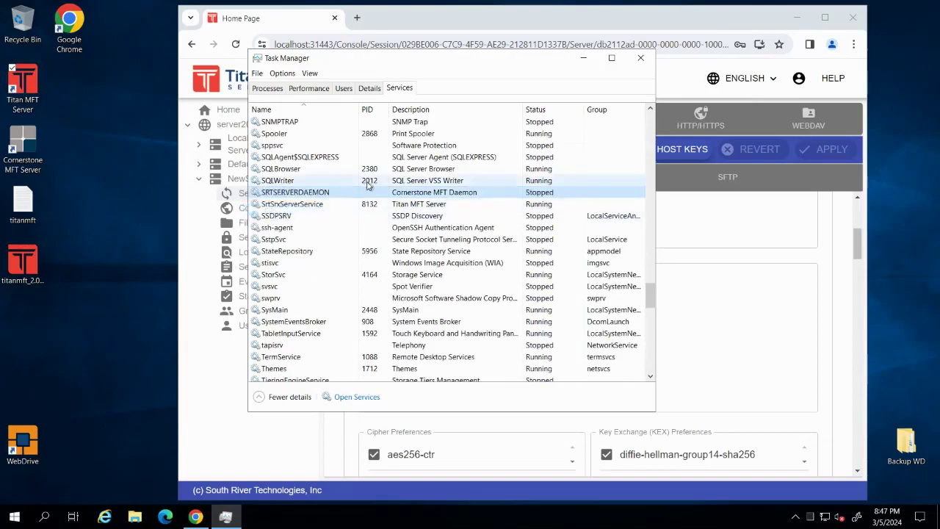
left_click(338, 209)
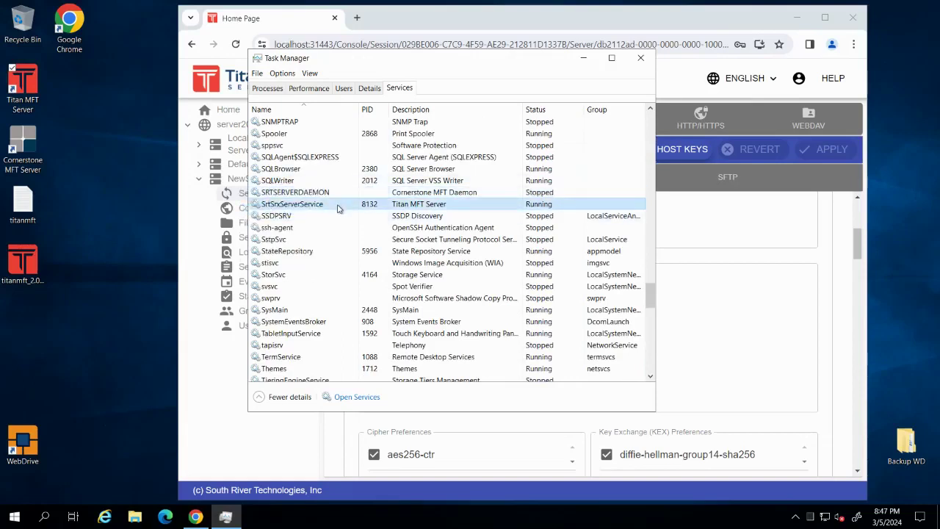